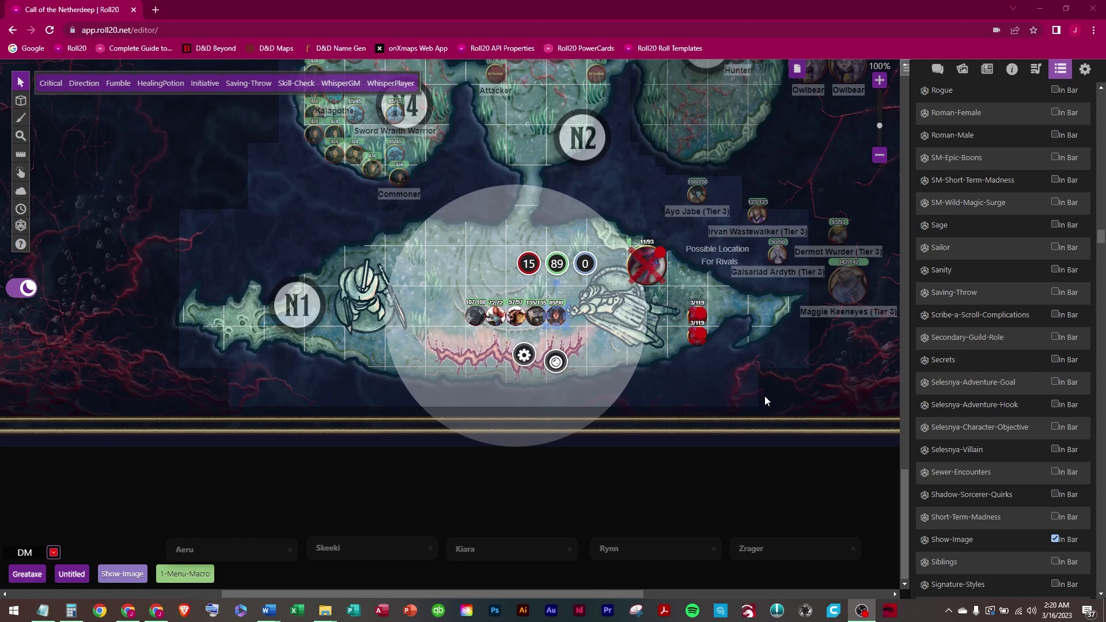
- Select the Aeru token and run its Direction macro several times, with the chat log open to show the rolls
click(711, 385)
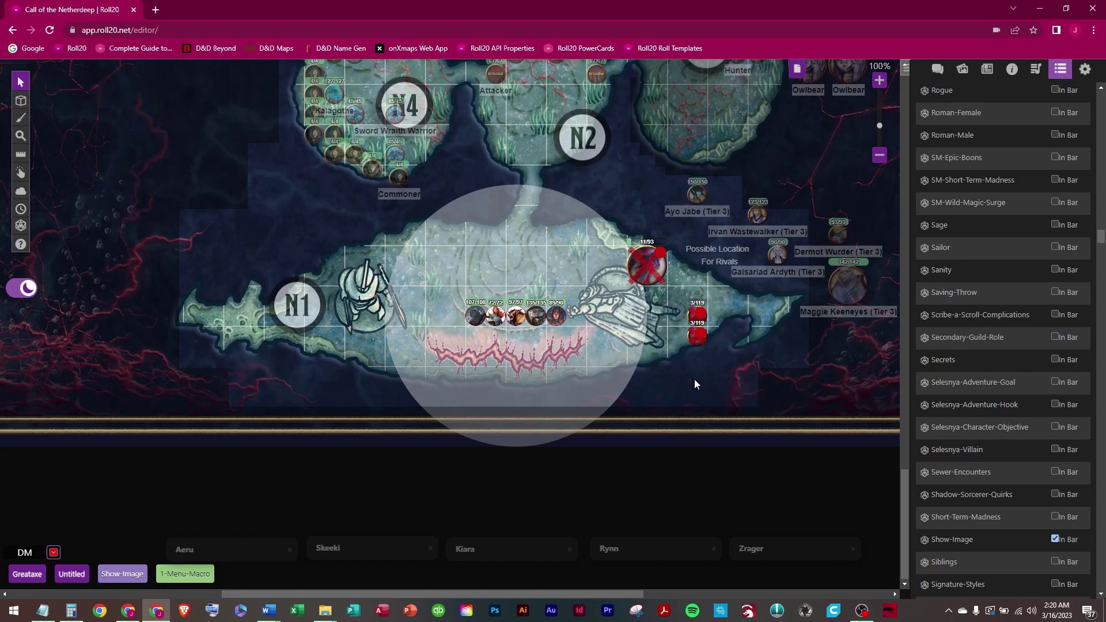
click(557, 317)
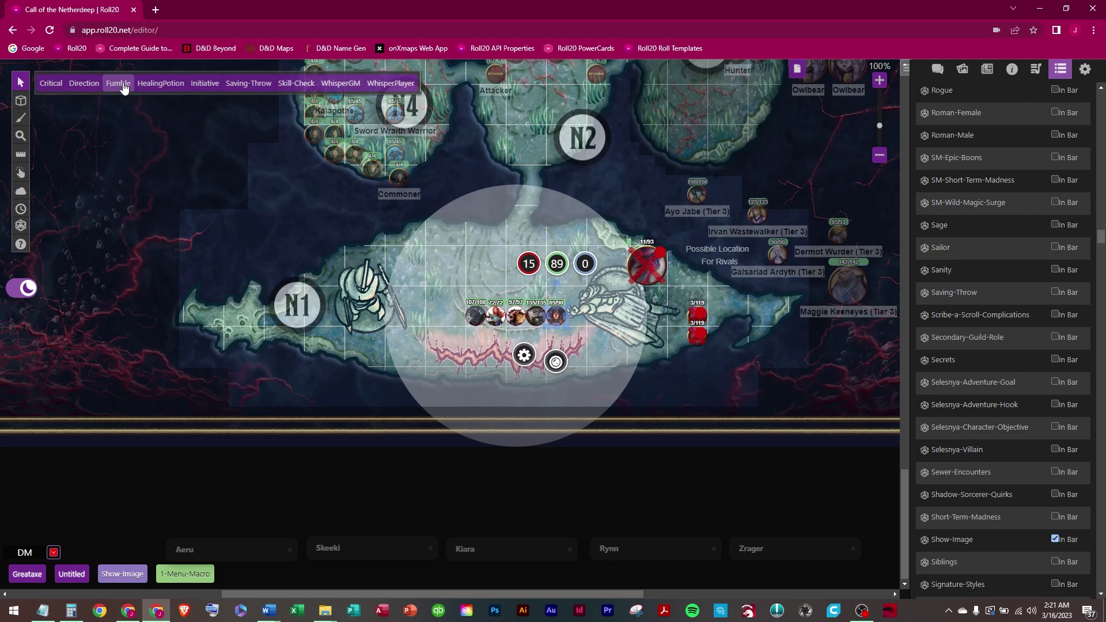
click(84, 83)
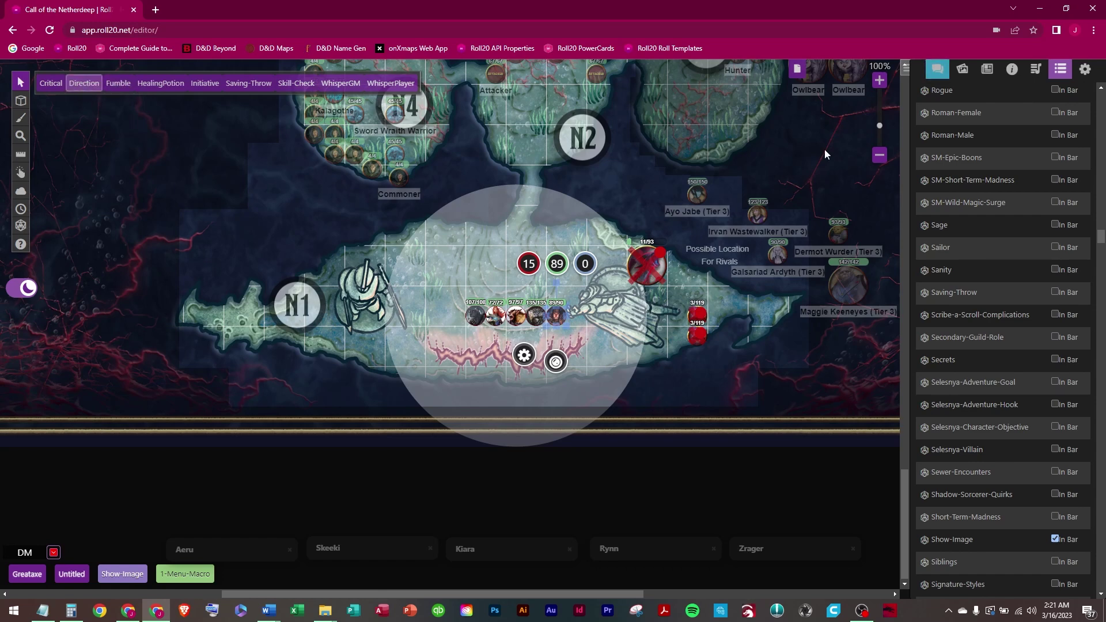
click(938, 69)
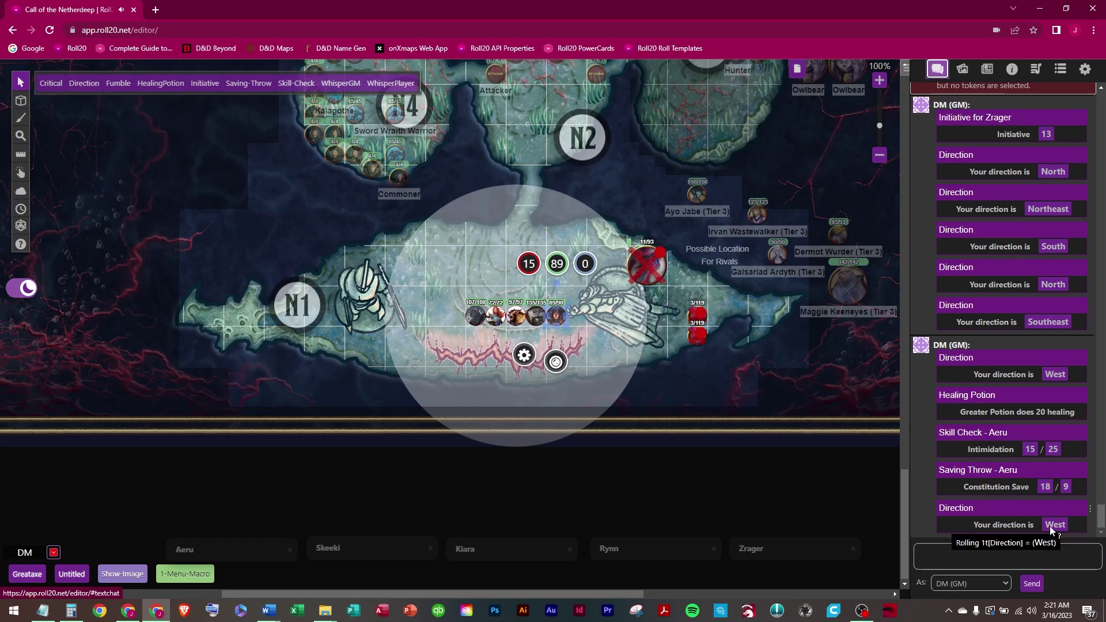
click(88, 88)
click(88, 88)
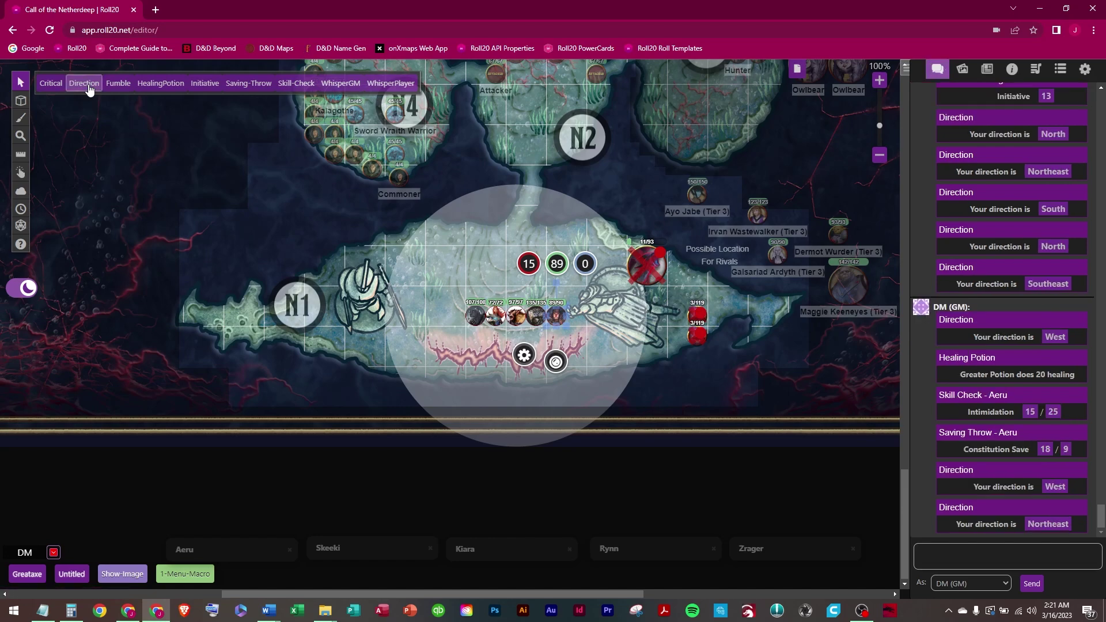
click(88, 88)
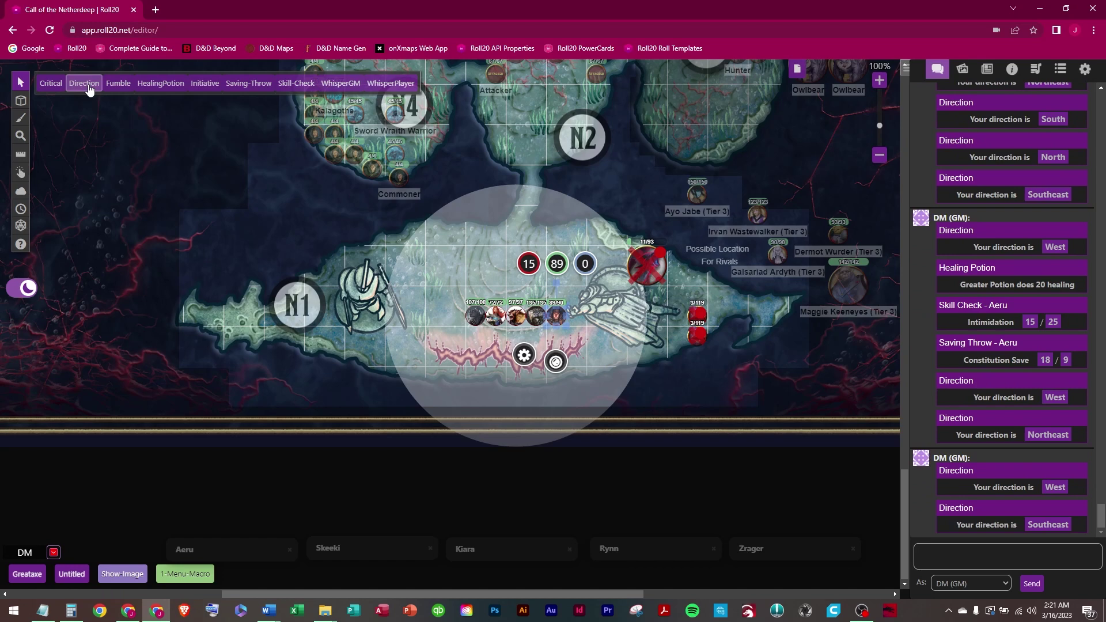
- Run the HealingPotion macro for the Aeru token with the Greater potion
click(166, 88)
drag(559, 291, 452, 217)
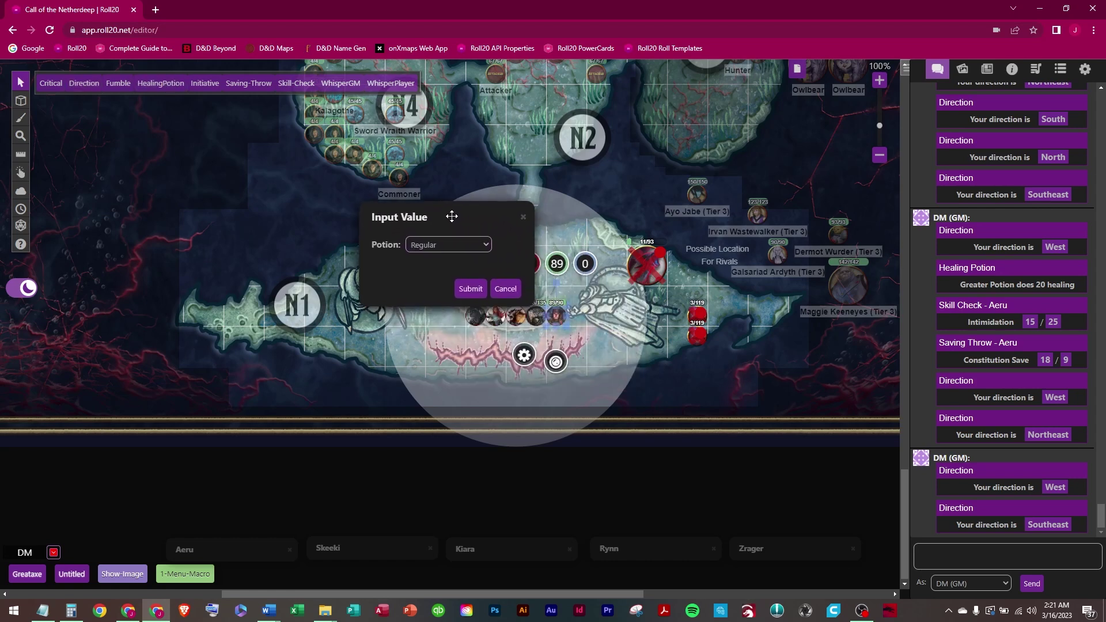
click(451, 245)
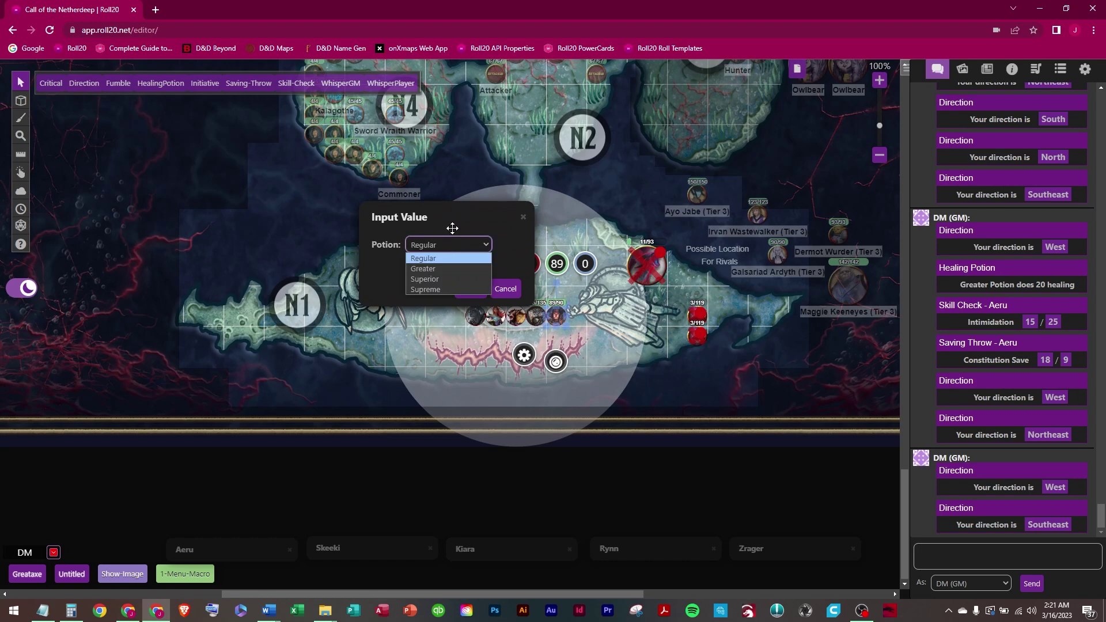
click(437, 269)
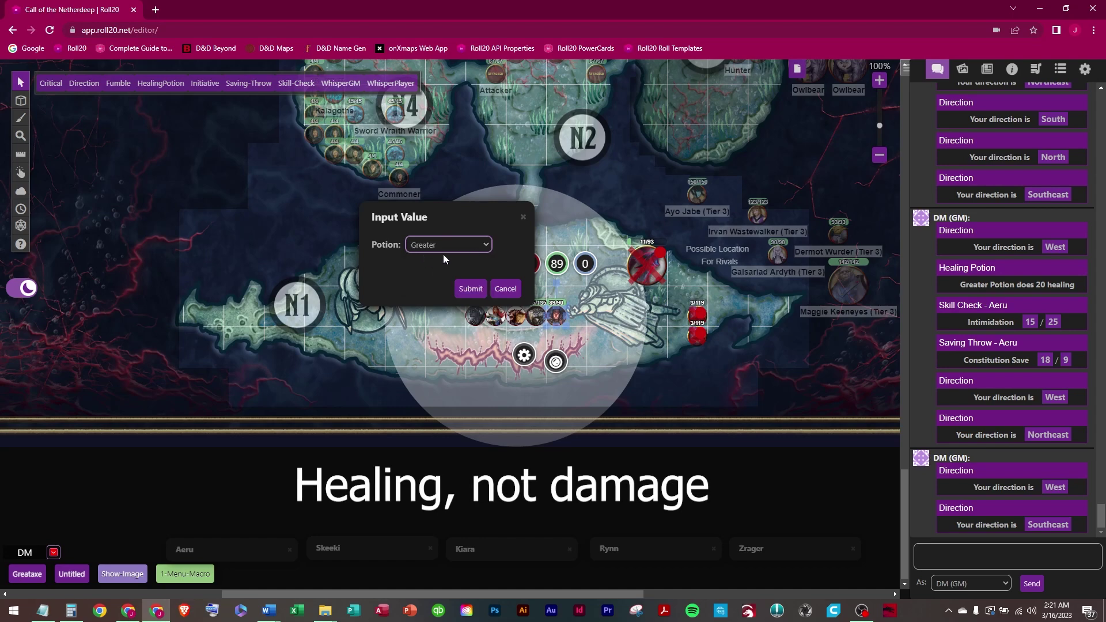
click(471, 289)
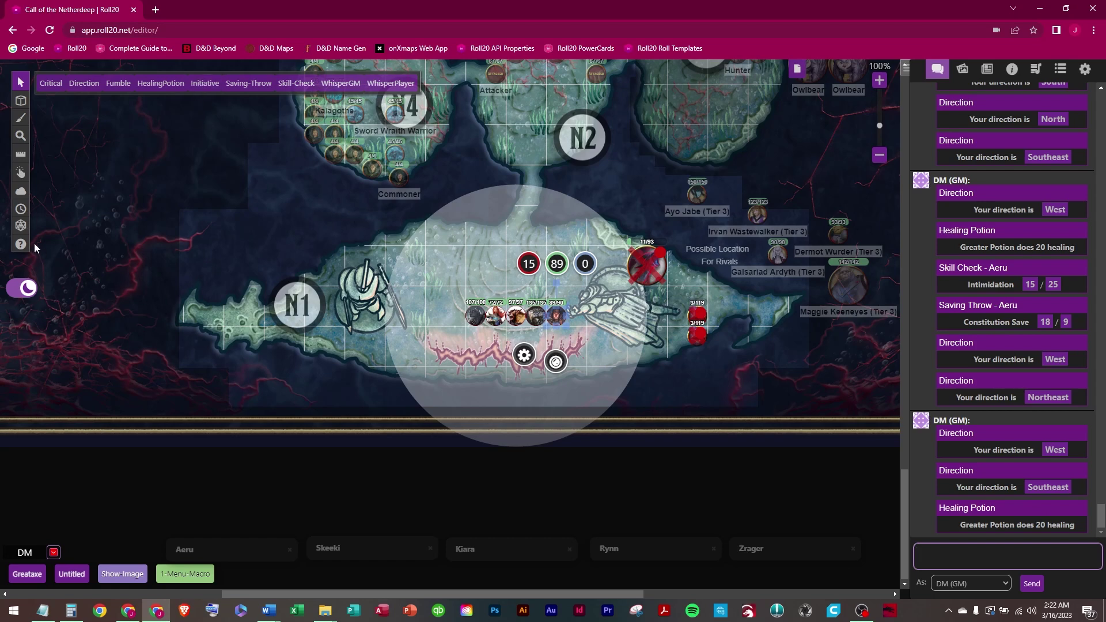
- Clear all turns from the turn order list and move its window up beside the map's N1 area
click(20, 209)
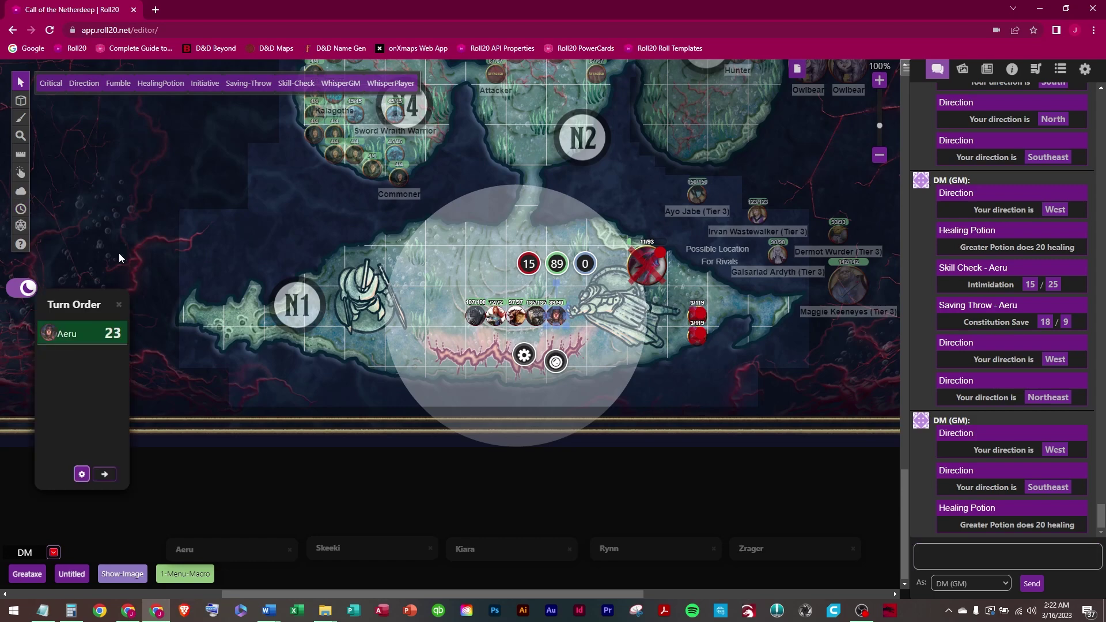
click(86, 476)
click(540, 444)
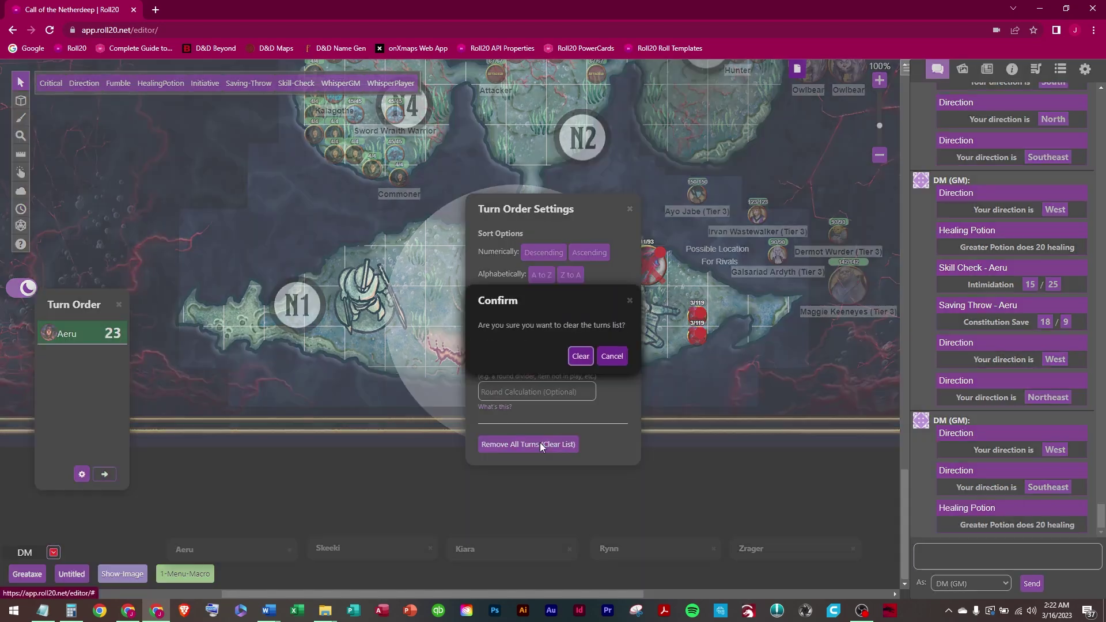
click(581, 356)
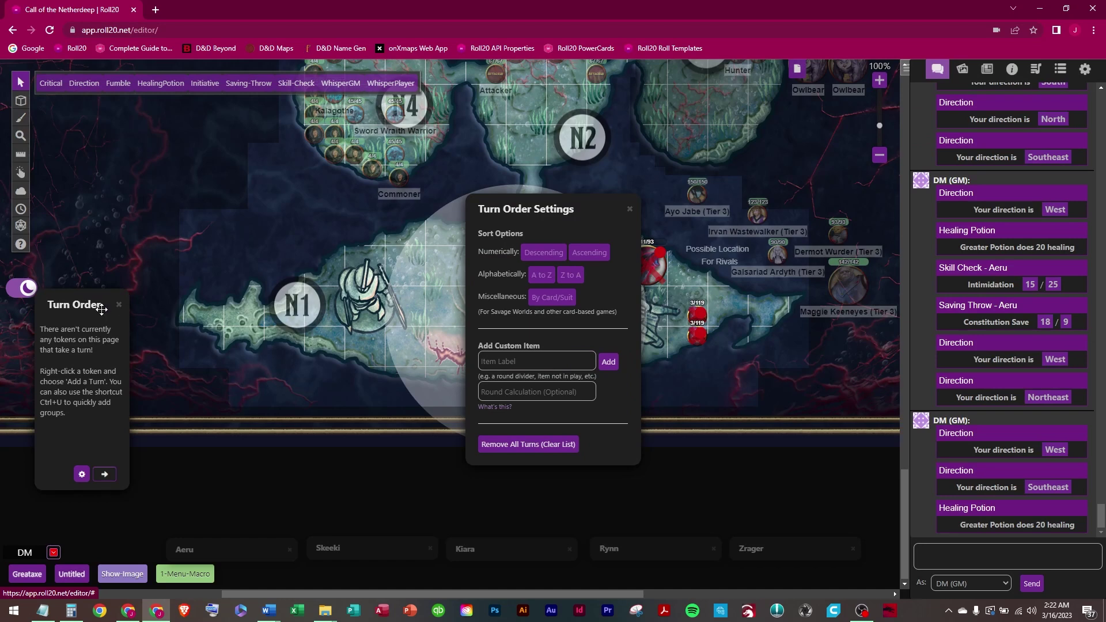
drag(101, 309, 192, 224)
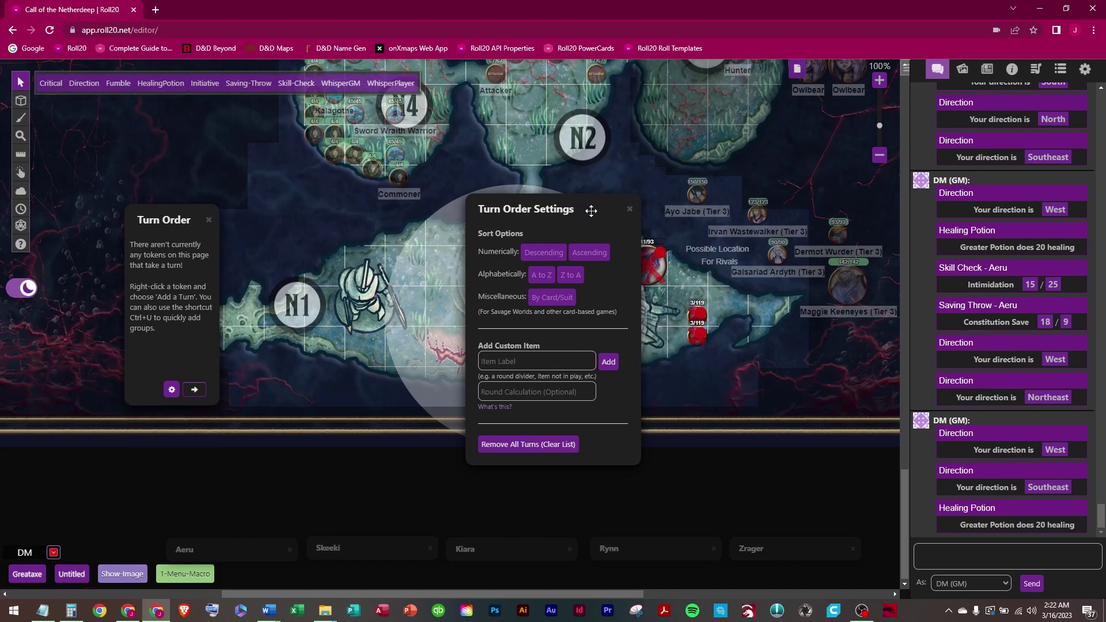
click(630, 209)
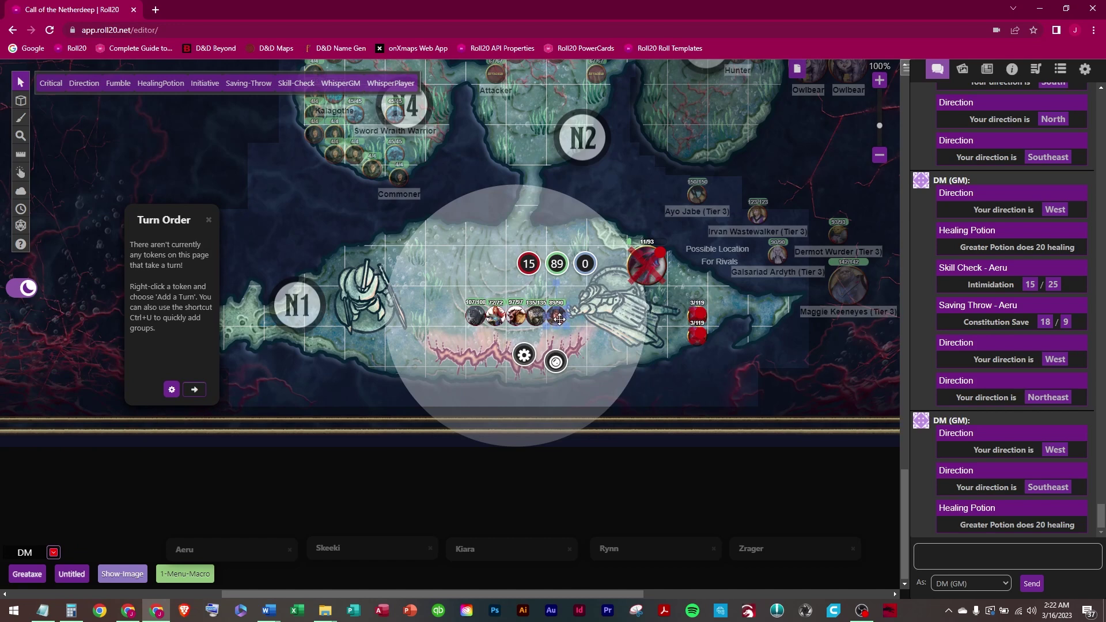
- Roll initiative for the Aeru token with the Initiative macro and widen the turn order window slightly
click(205, 83)
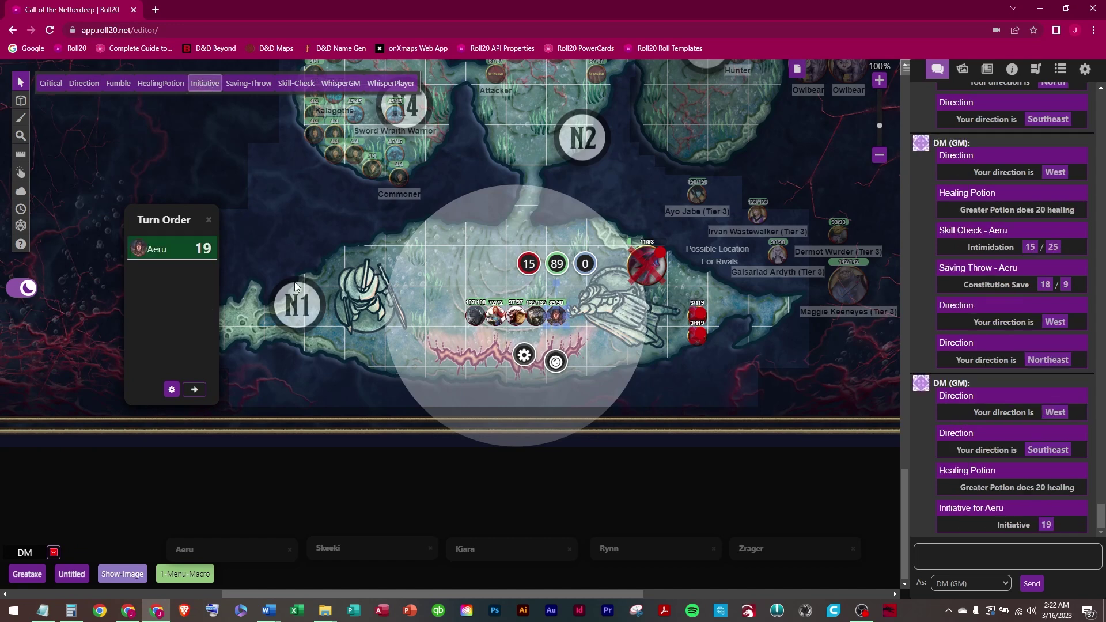
drag(218, 288, 246, 288)
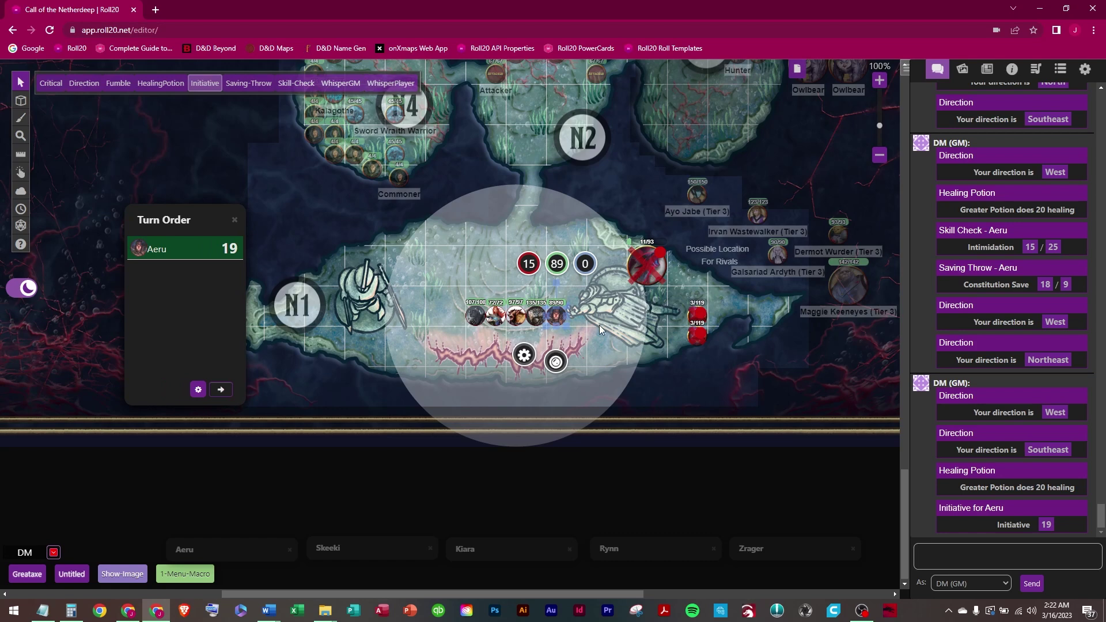
- Deselect and reselect the Aeru token to examine when its token macros are available
click(597, 341)
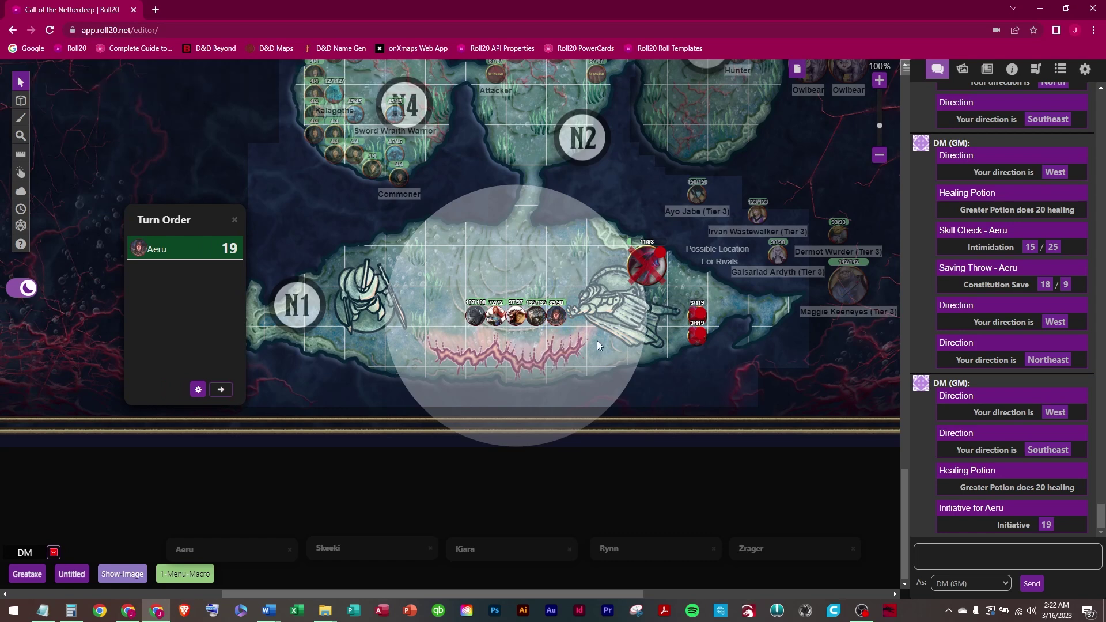
click(556, 317)
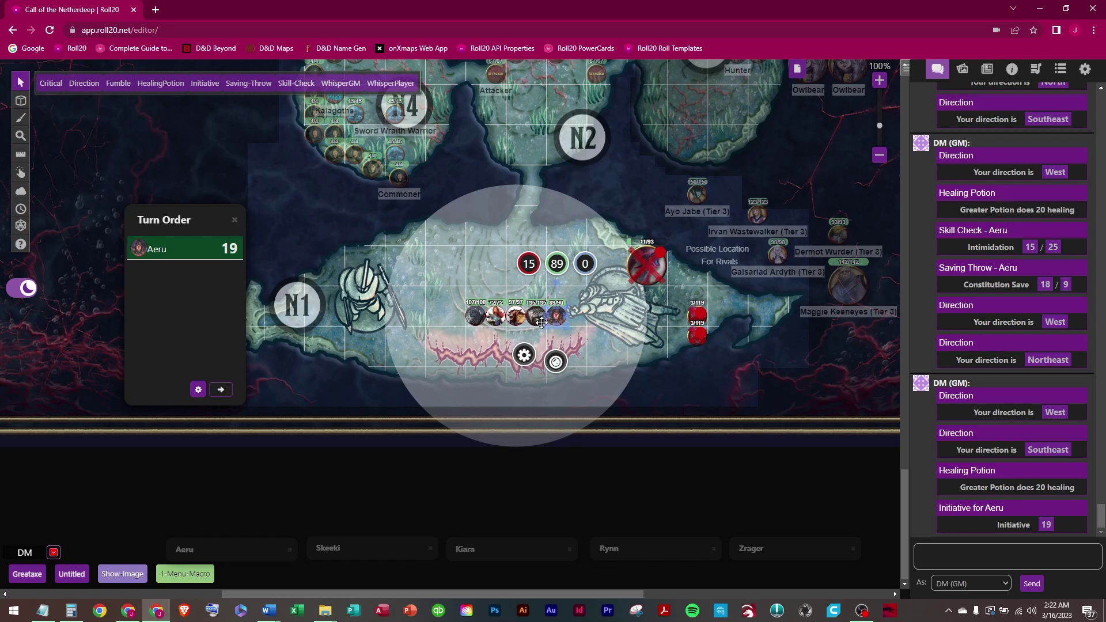
click(573, 336)
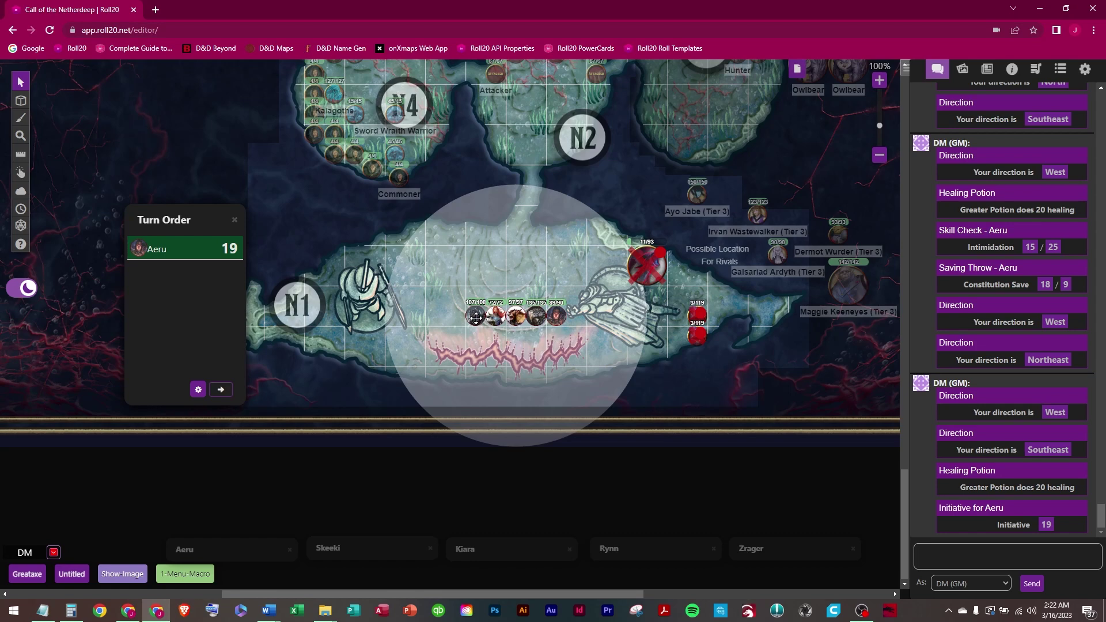
click(558, 317)
mouse_move(28, 95)
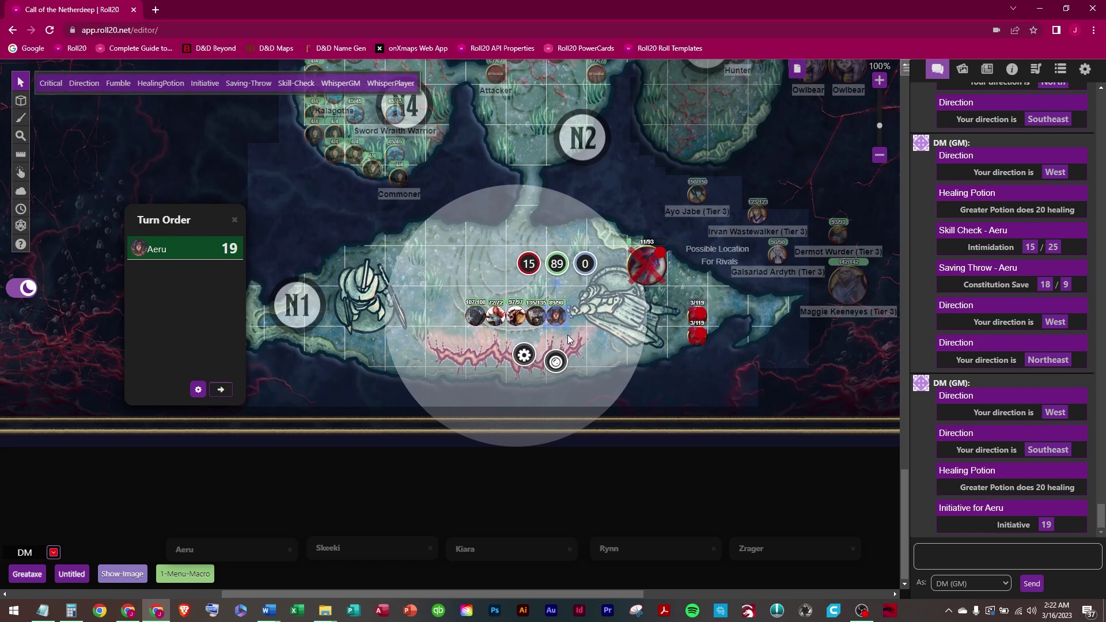
click(457, 272)
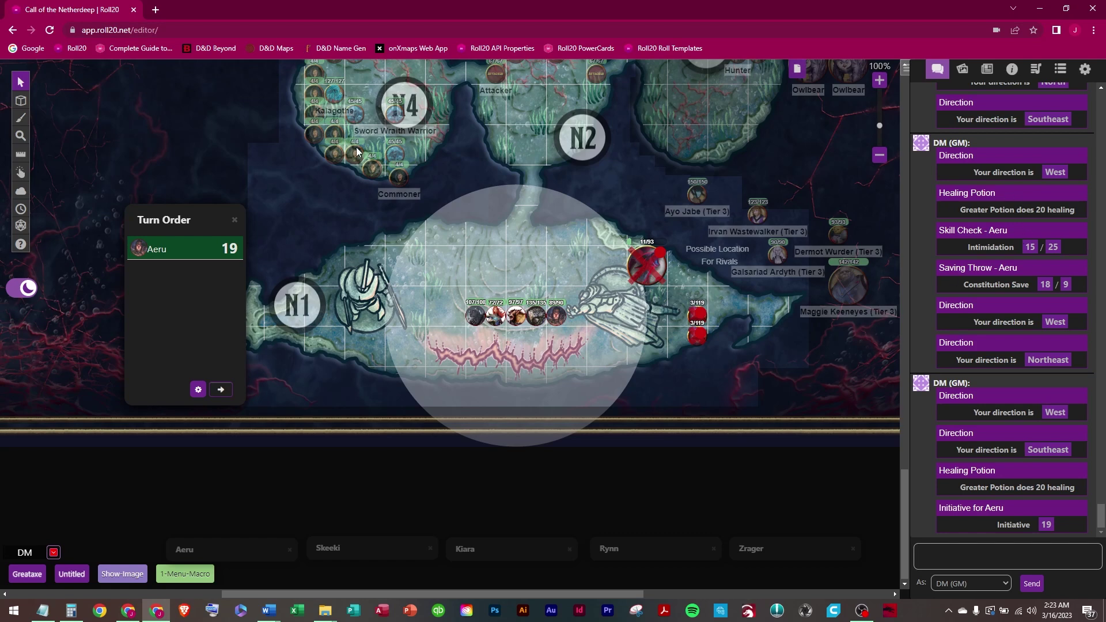
- Select the Aeru token and roll a Constitution save with the Saving-Throw macro
click(556, 316)
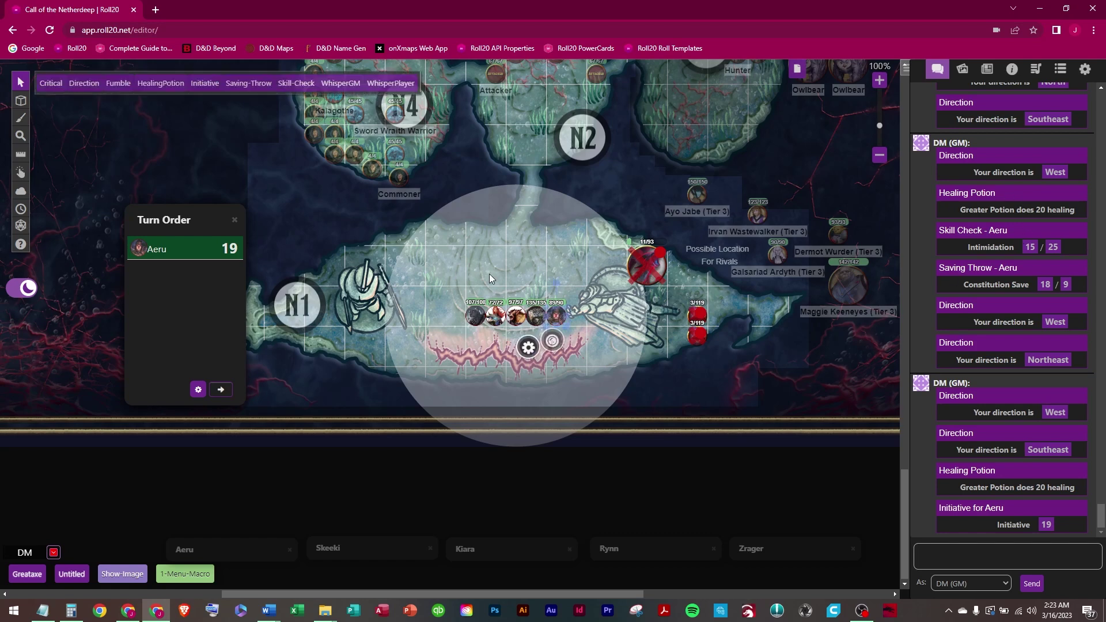
click(247, 86)
click(529, 322)
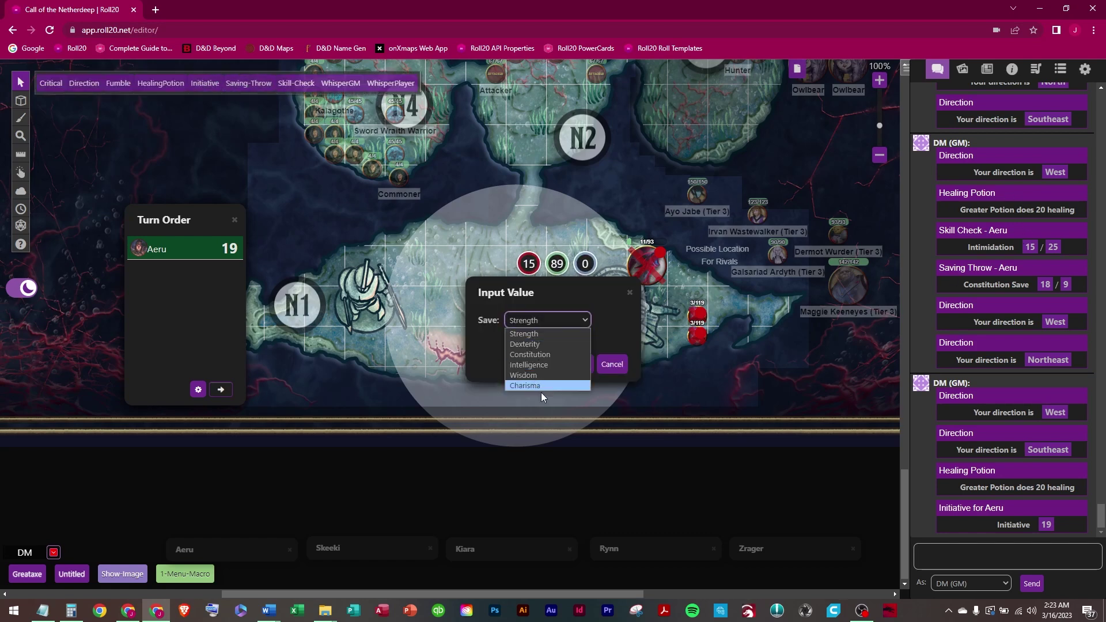
click(546, 353)
click(576, 365)
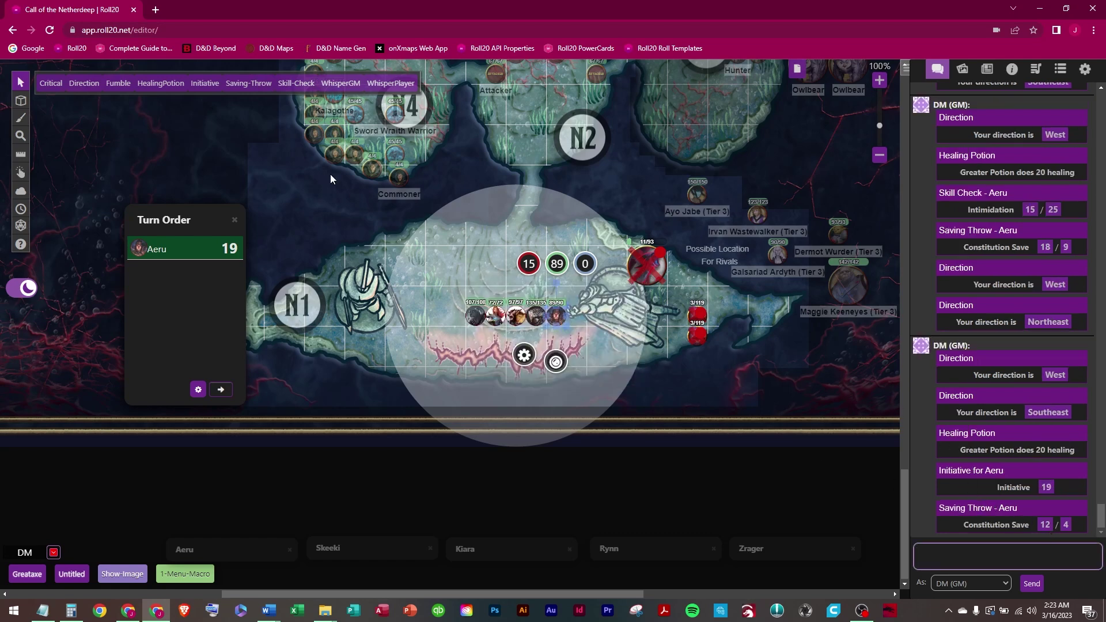
- Start the Skill-Check macro for Aeru, move its prompt clear of the tokens and examine the full list of skills
click(297, 83)
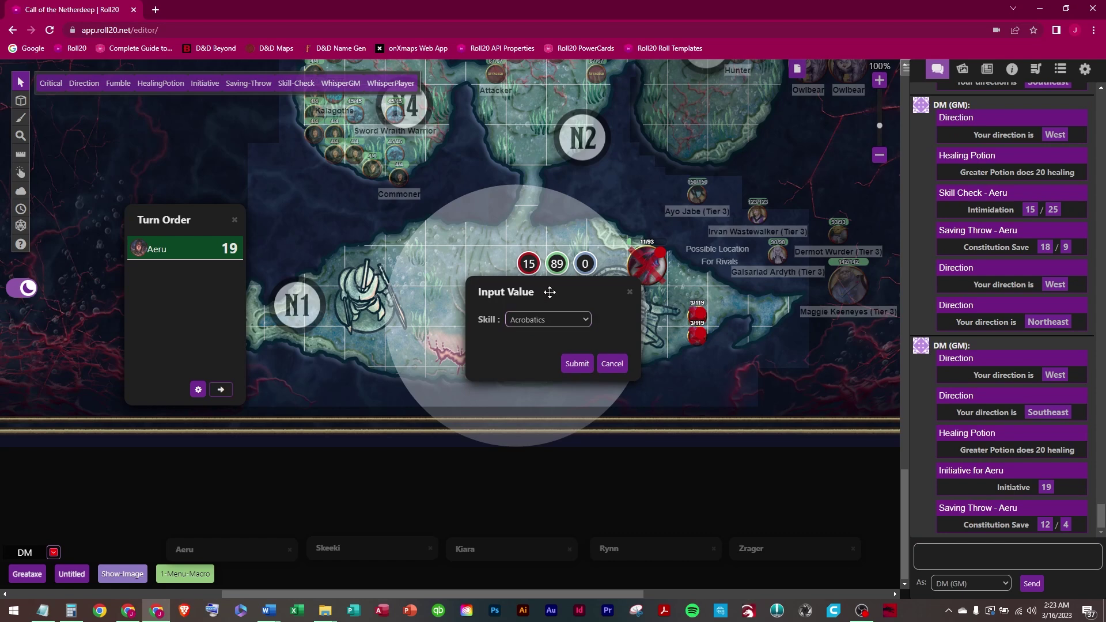
drag(543, 295, 477, 177)
click(519, 203)
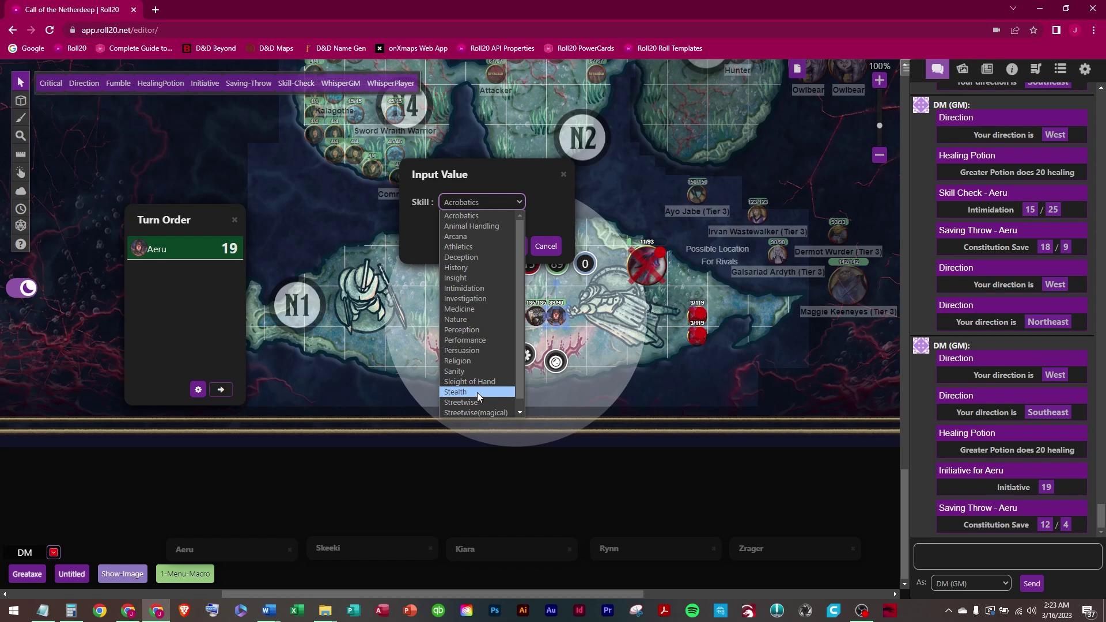
click(520, 412)
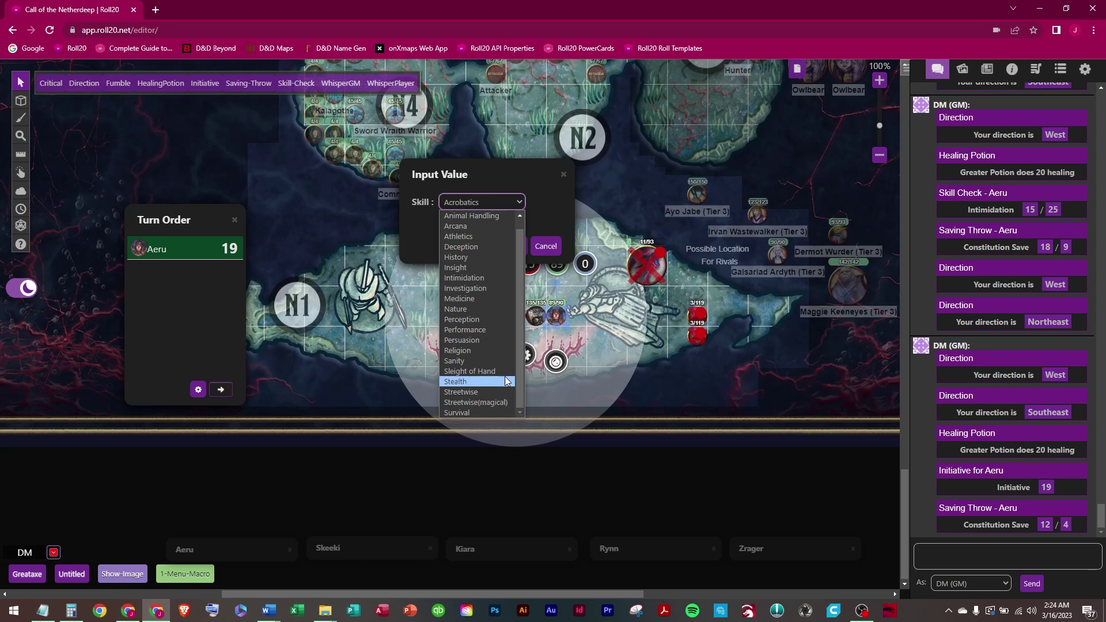
click(549, 206)
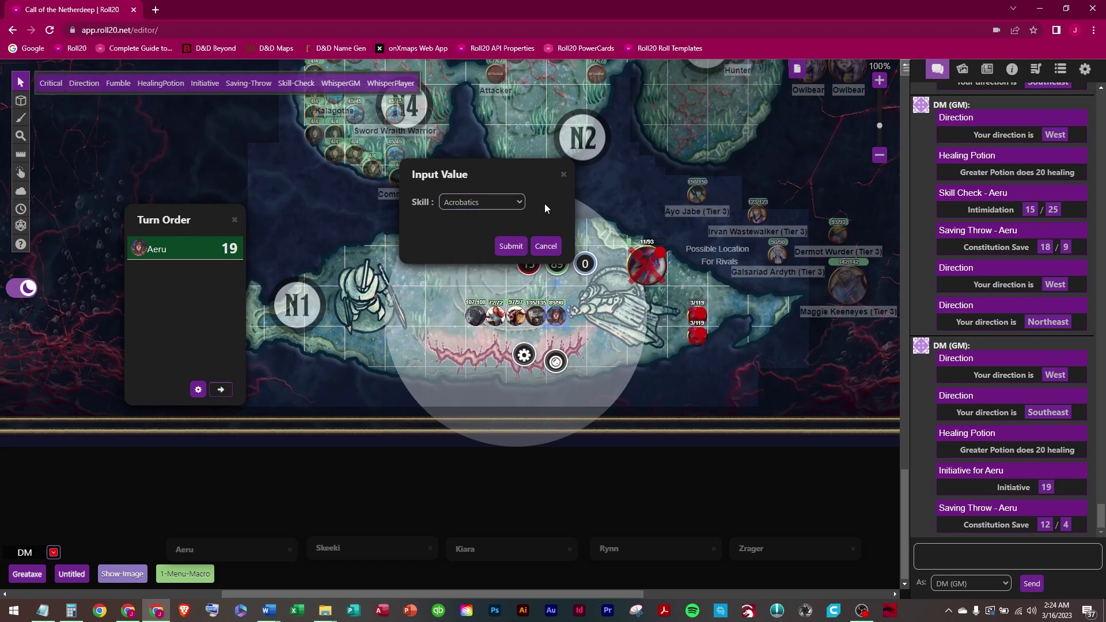
click(494, 200)
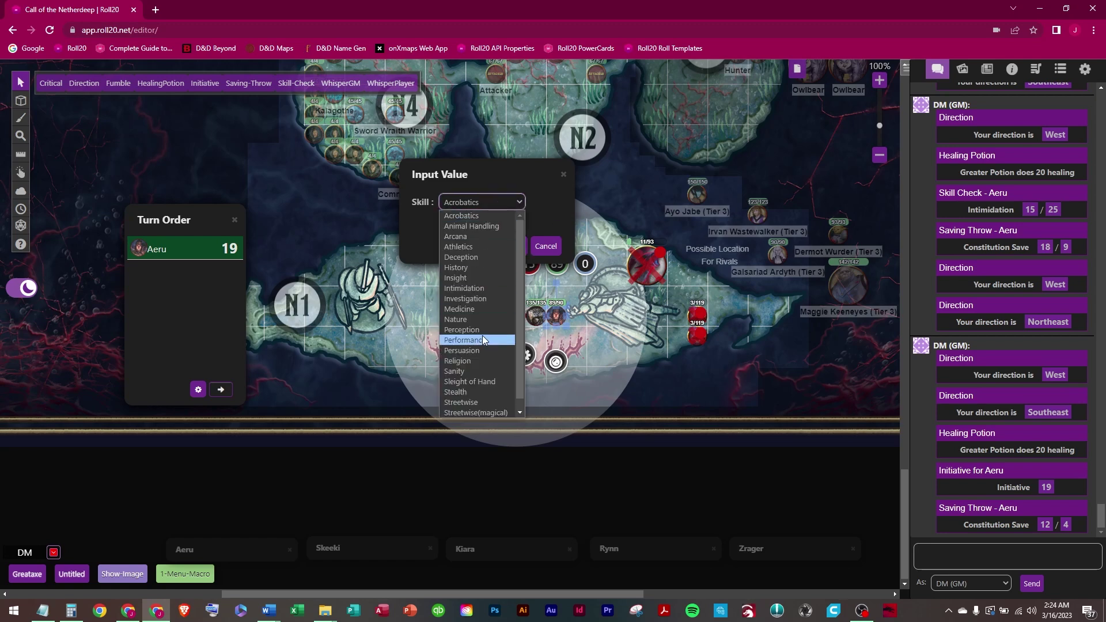
click(520, 413)
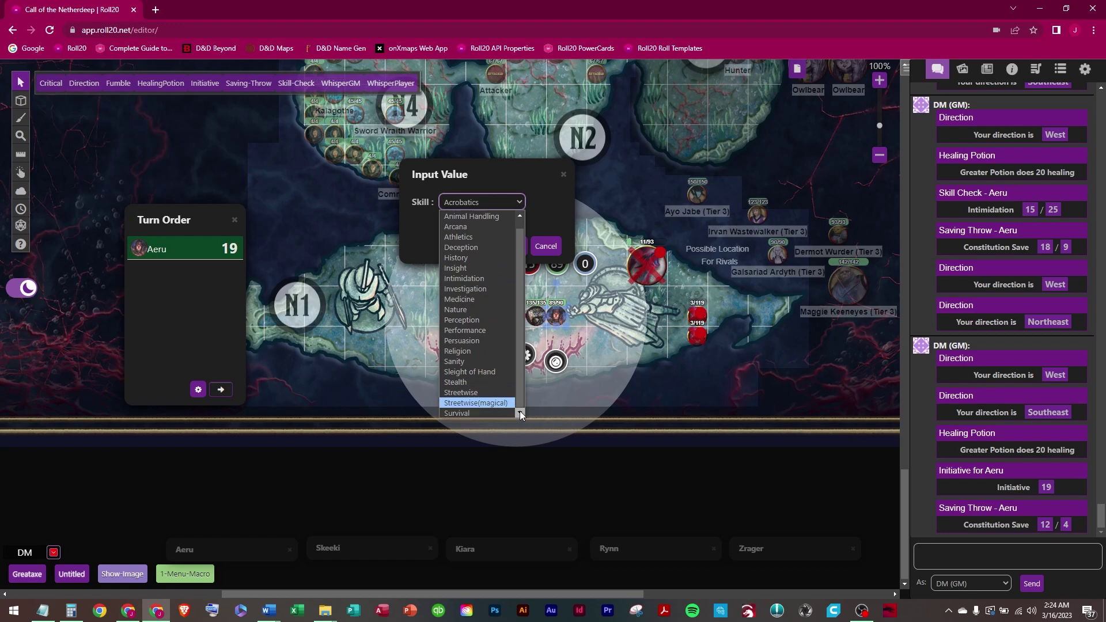
mouse_move(521, 400)
mouse_down()
mouse_move(521, 378)
mouse_move(520, 406)
mouse_up()
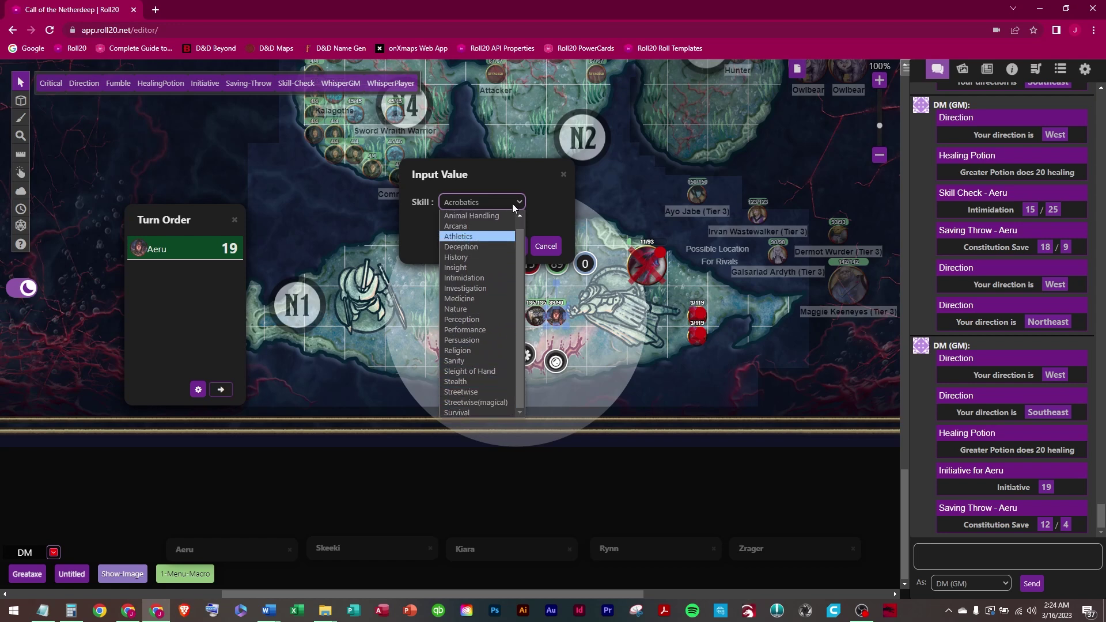
click(505, 173)
- Choose Persuasion as the skill and roll the check for Aeru
click(505, 208)
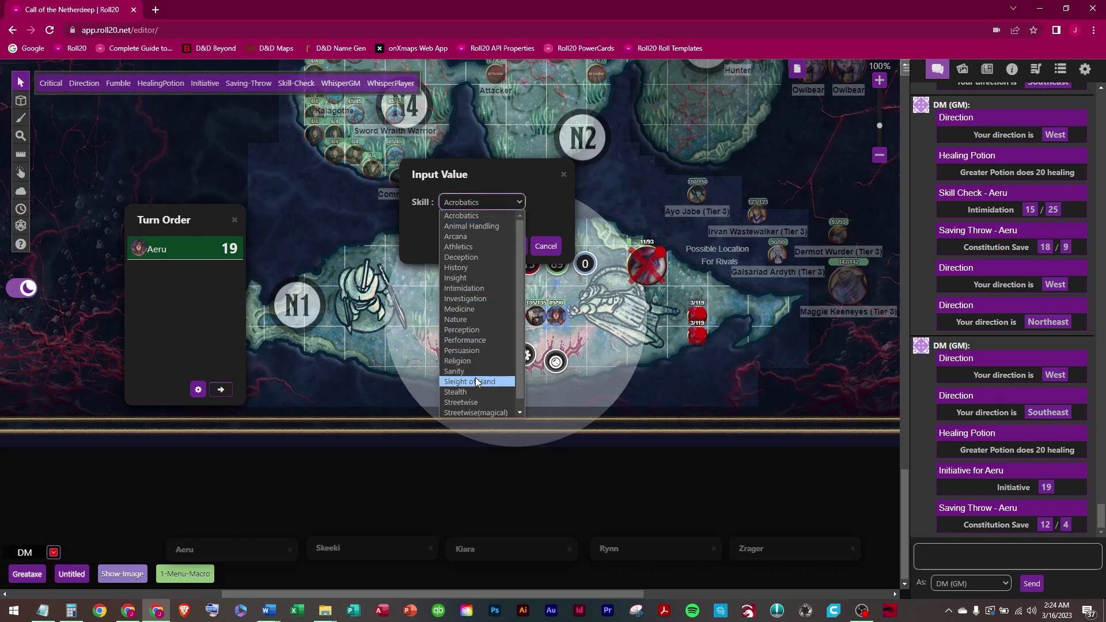
click(469, 352)
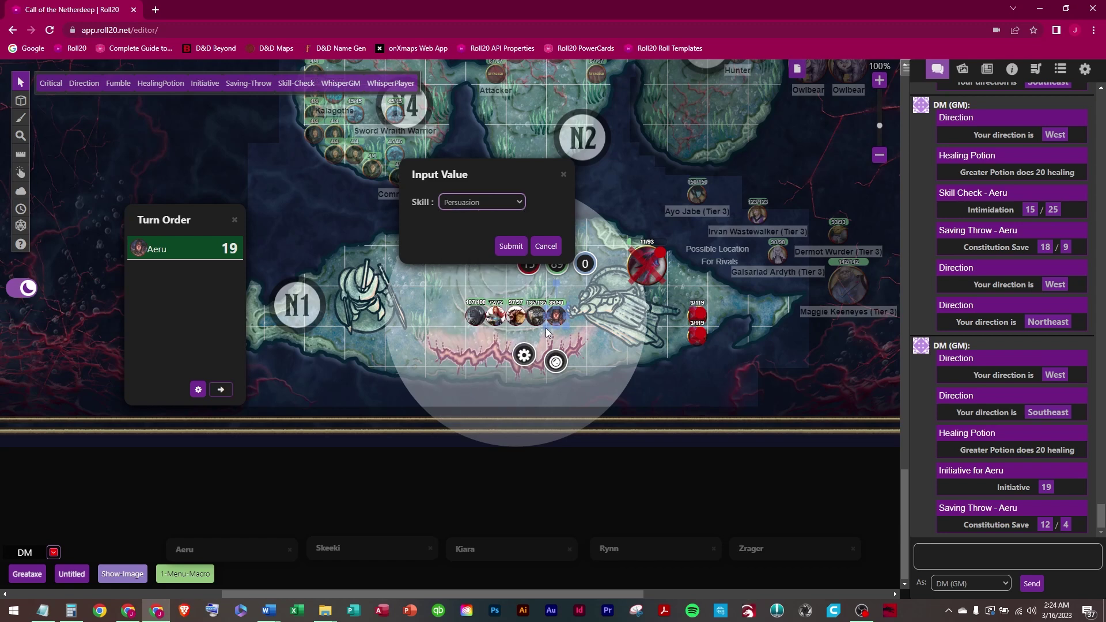
click(507, 246)
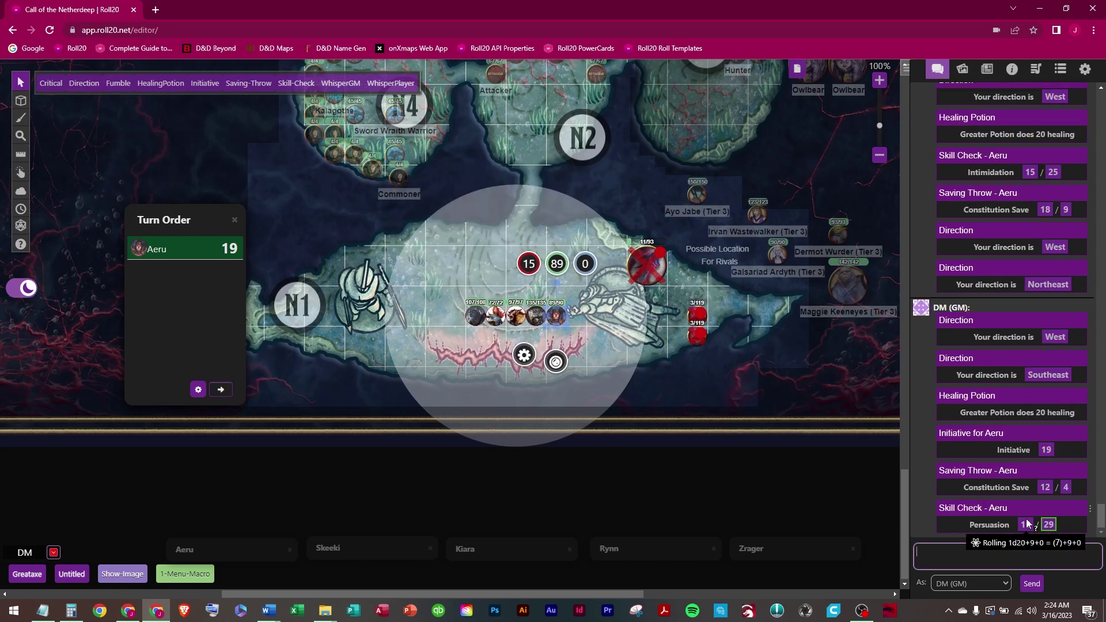
- Deselect the Aeru token and open the Saving-Throw macro from the macro list for editing
click(646, 389)
click(1063, 70)
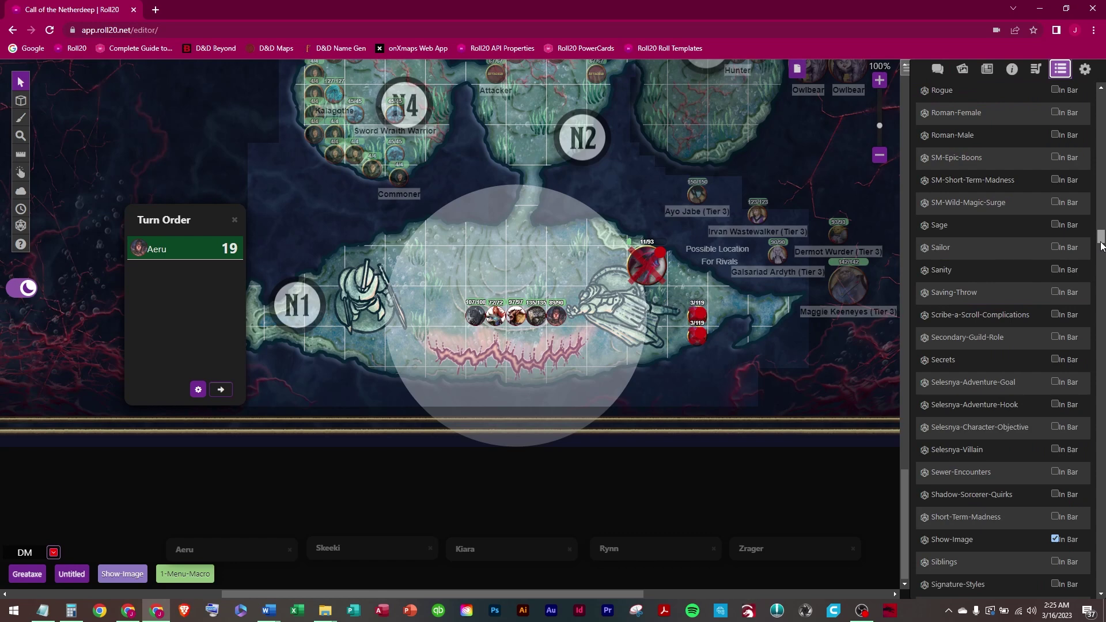
drag(1102, 246, 1102, 246)
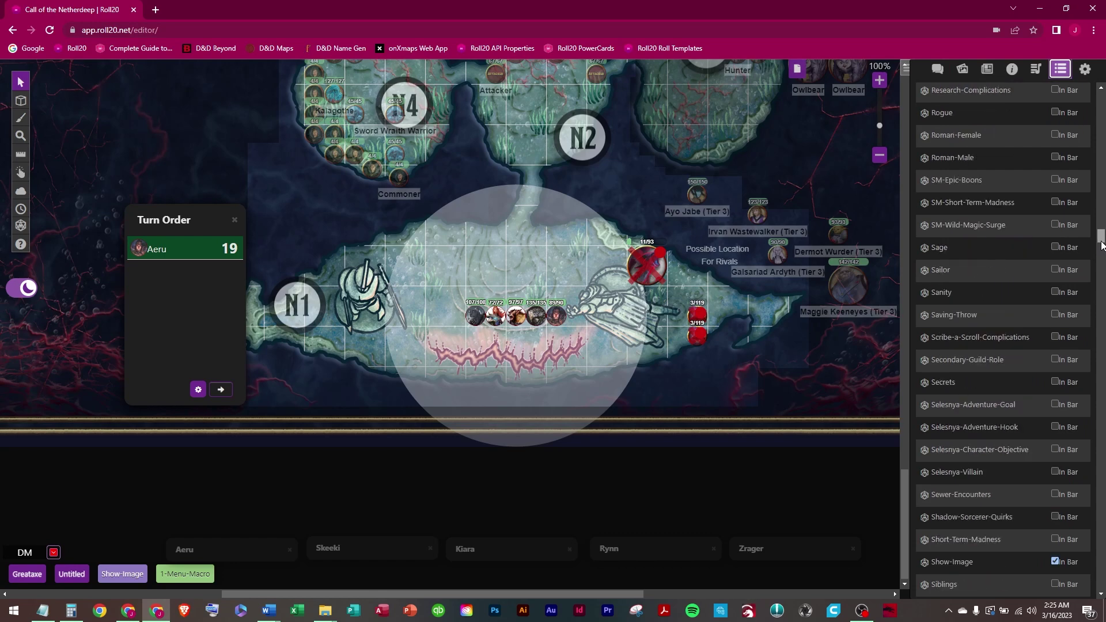
drag(1102, 245, 1102, 244)
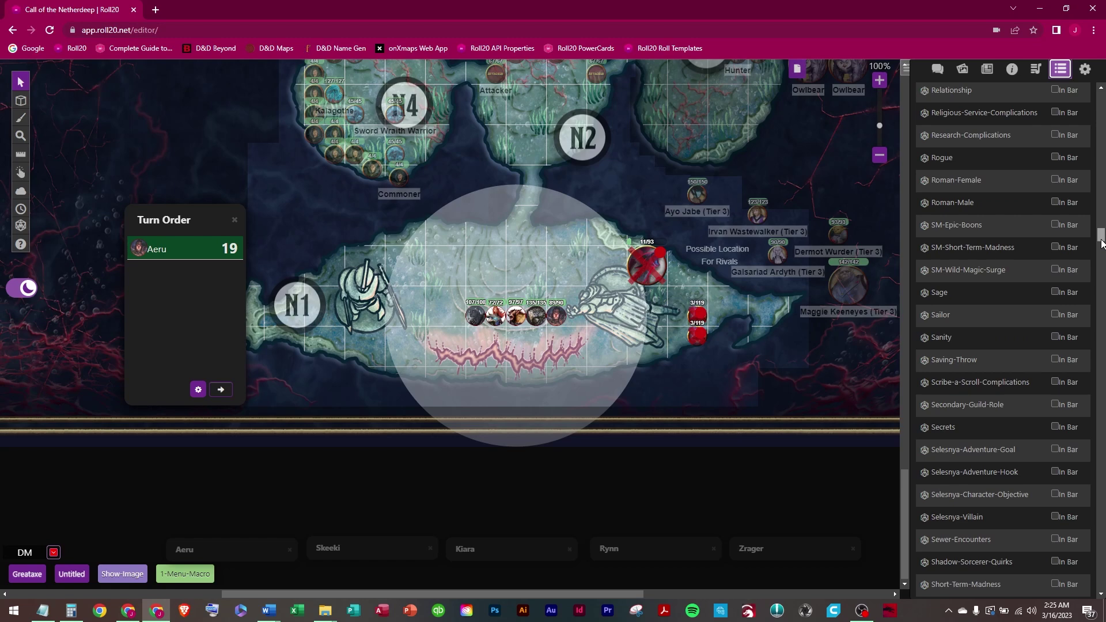
click(964, 363)
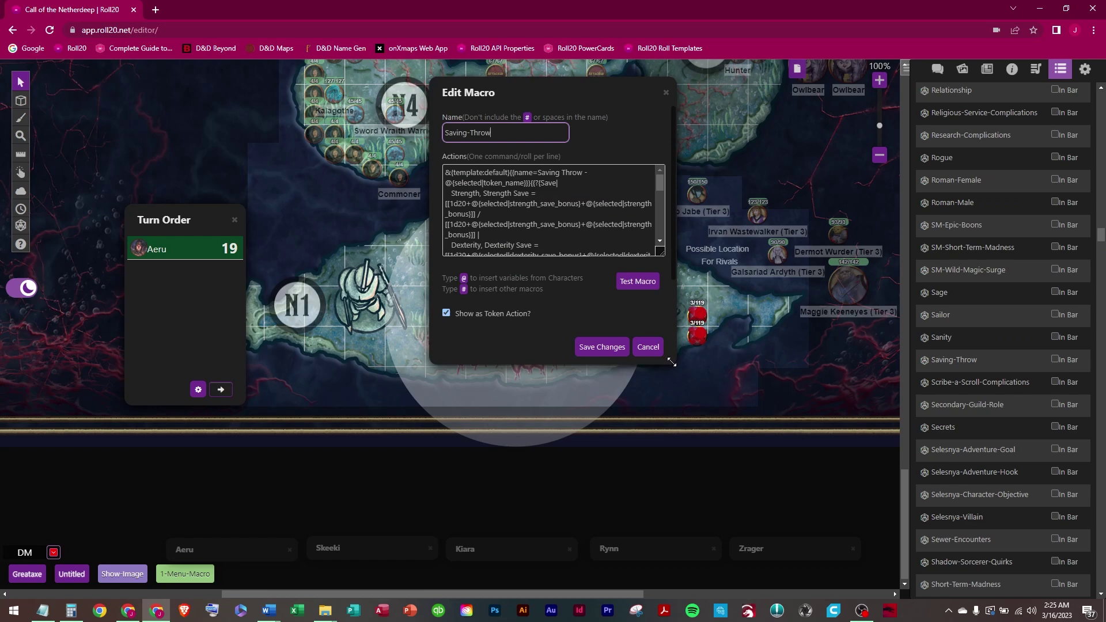
- Enlarge the Edit Macro dialog and read through the Saving-Throw actions from the Strength save to the Charisma save
drag(674, 363, 766, 415)
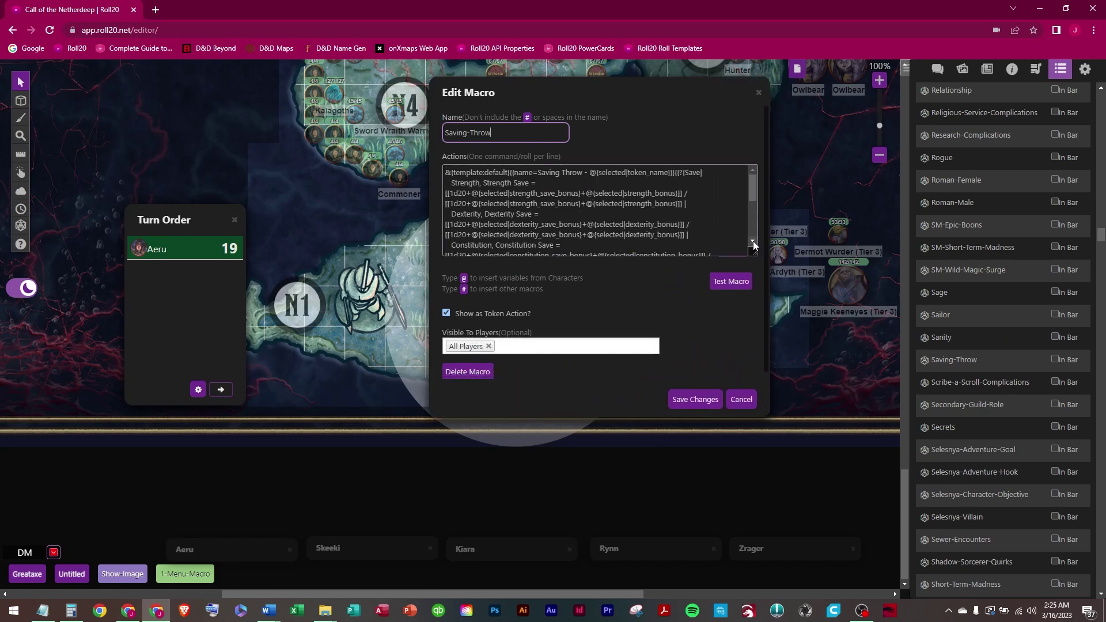
scroll(752, 242, down, 5)
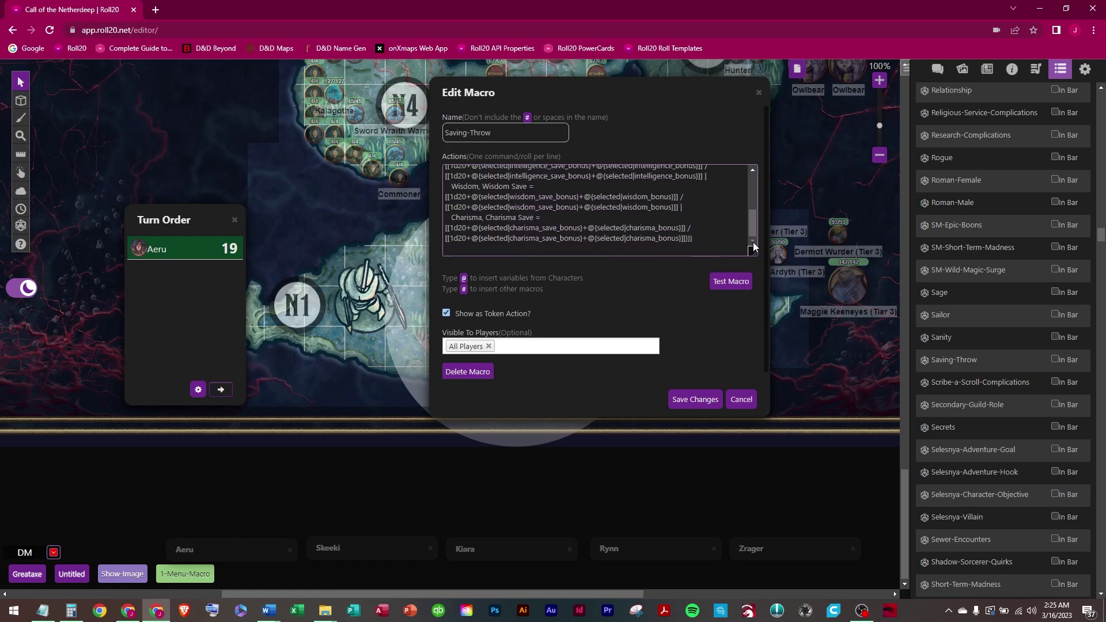
drag(753, 223, 753, 188)
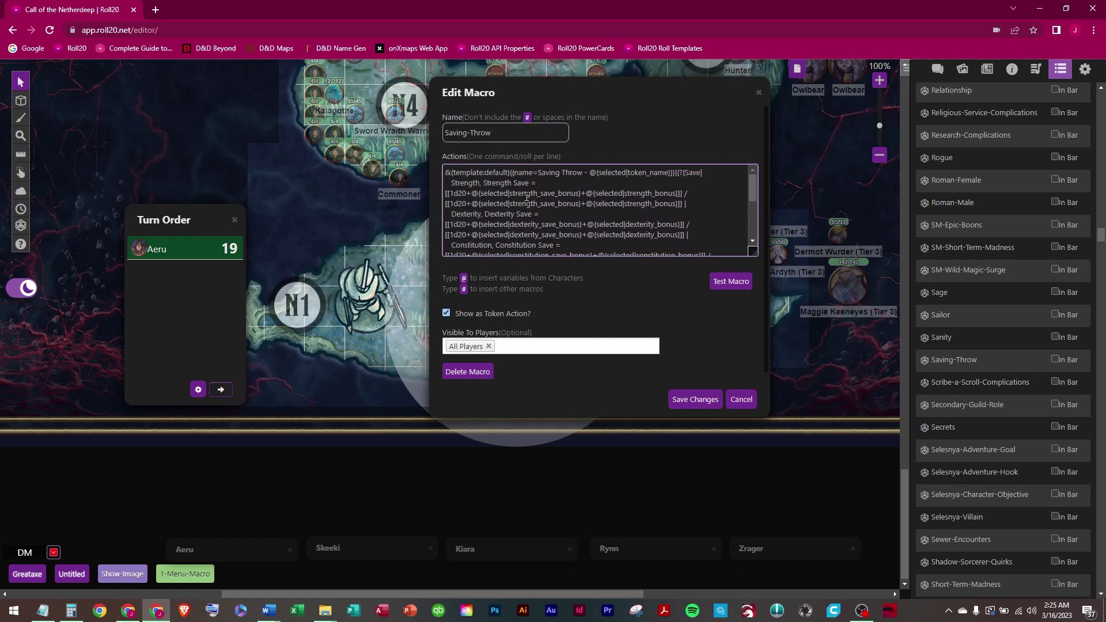
- Examine the macro's token action setting and player visibility choices, and close the macro without saving changes
click(446, 314)
click(500, 341)
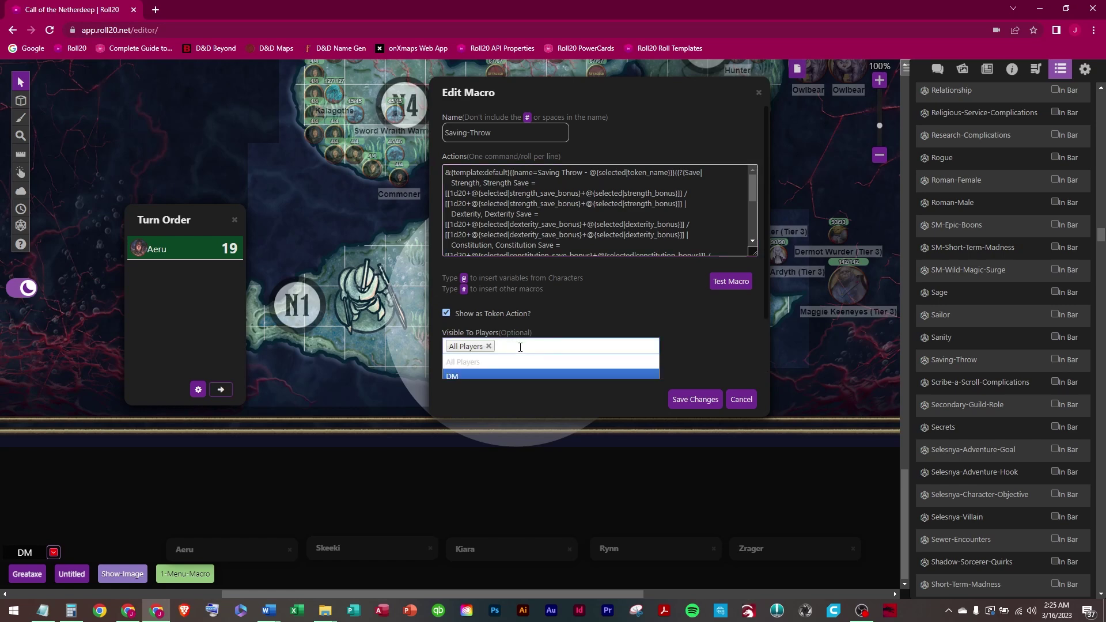
click(558, 327)
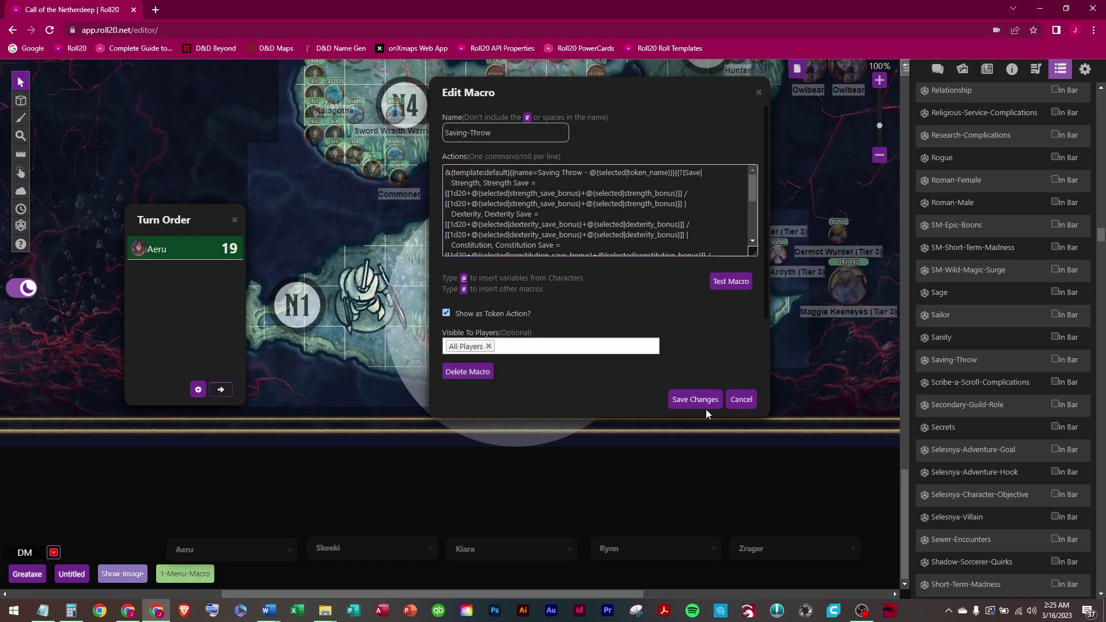
click(741, 403)
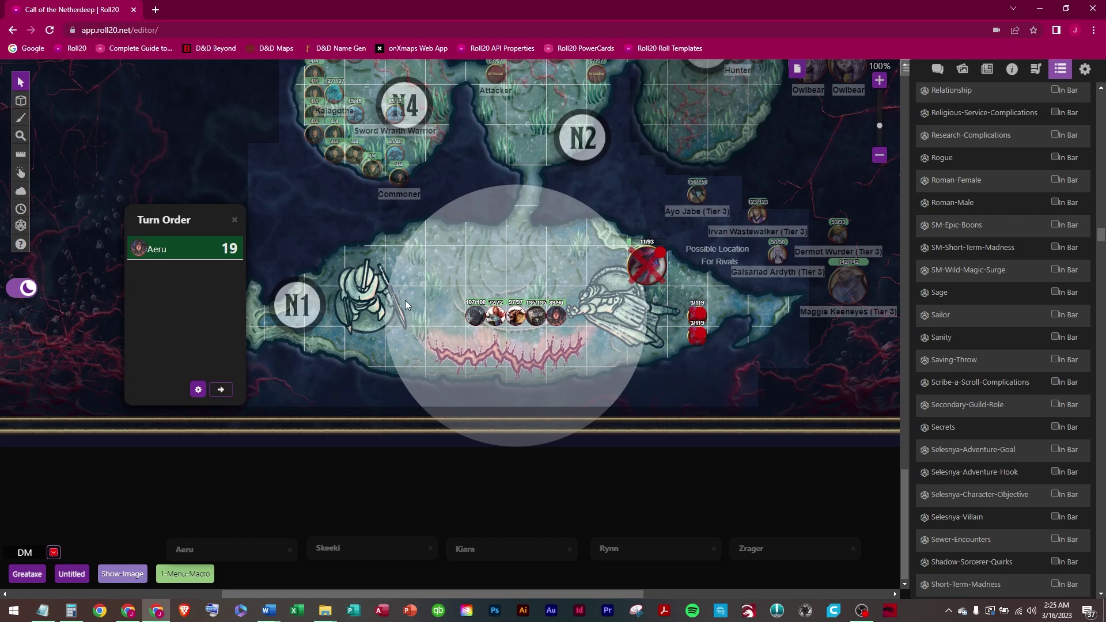
- Close the Turn Order window
click(234, 219)
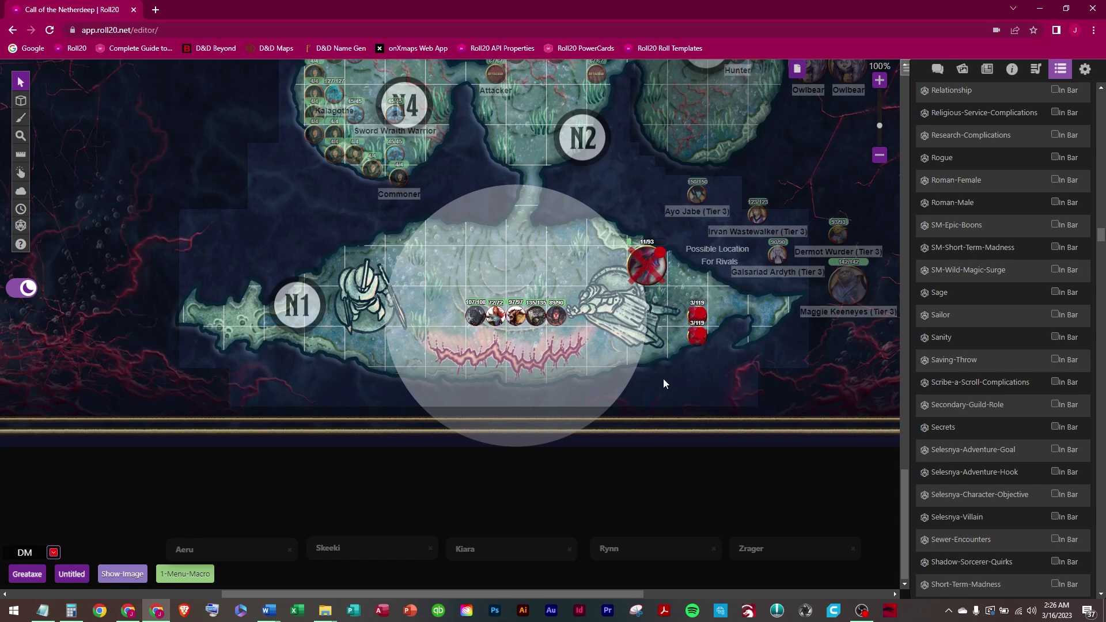